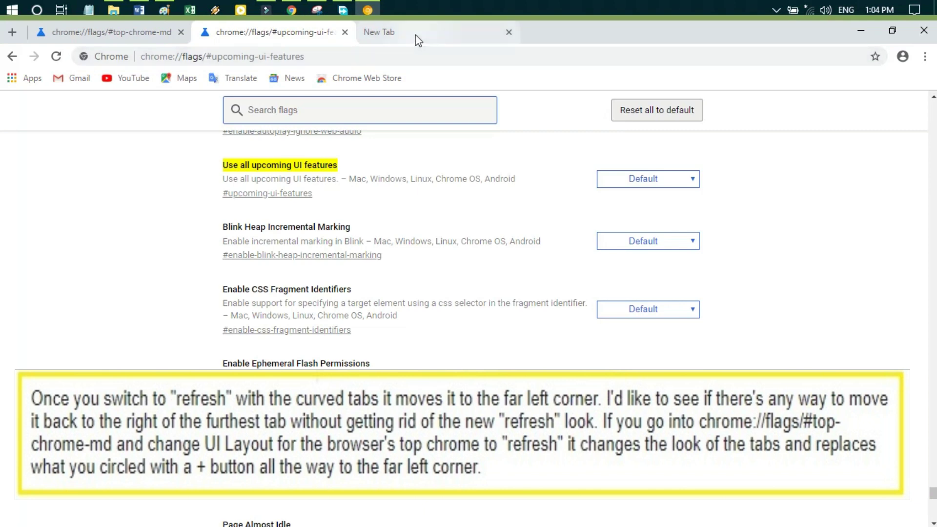
Show the New Tab page and open three extra new tabs with the far-left + button
click(415, 34)
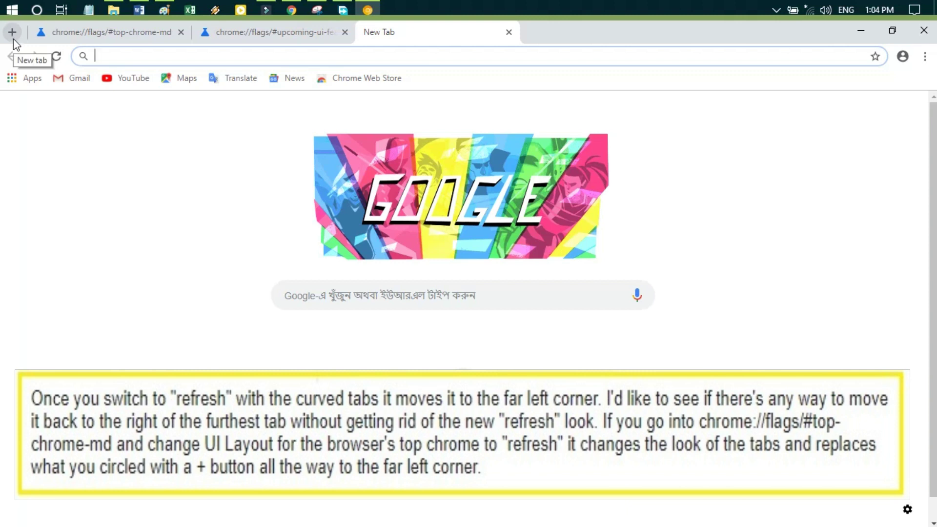
click(13, 33)
click(12, 33)
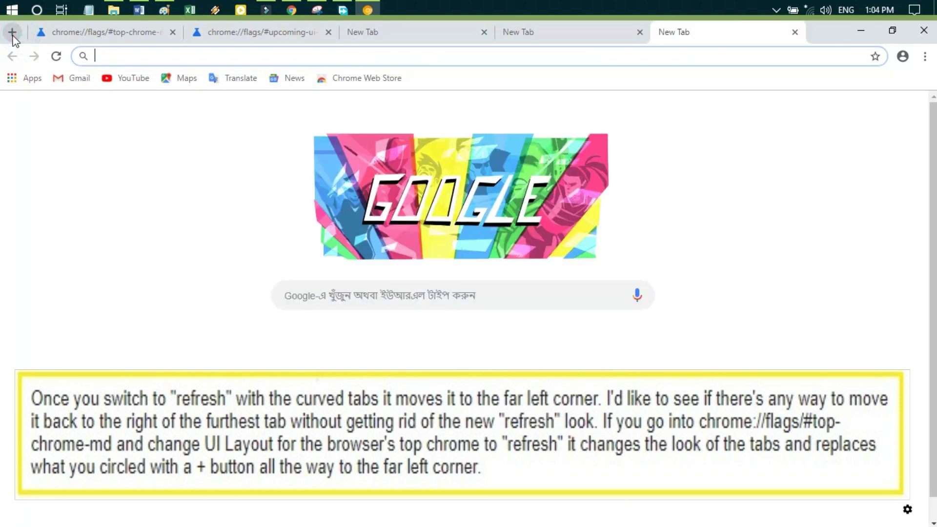
click(13, 34)
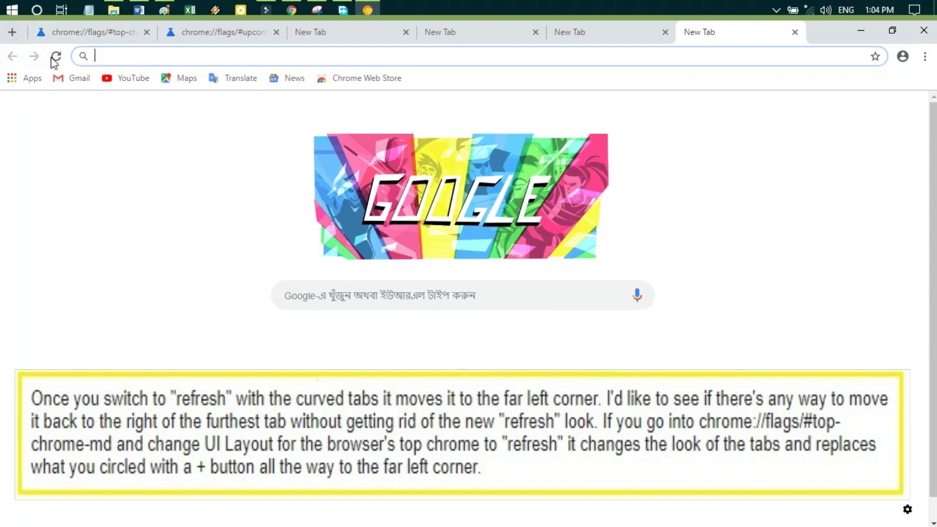
Close the three extra new tabs
click(535, 32)
click(535, 32)
click(535, 33)
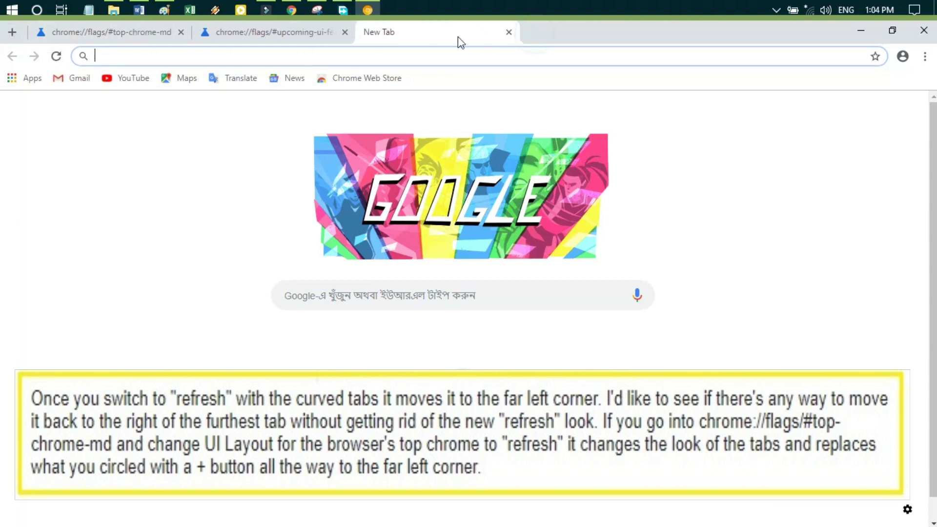
Switch to the chrome://flags/#upcoming-ui-features page and scroll back to its top
click(254, 39)
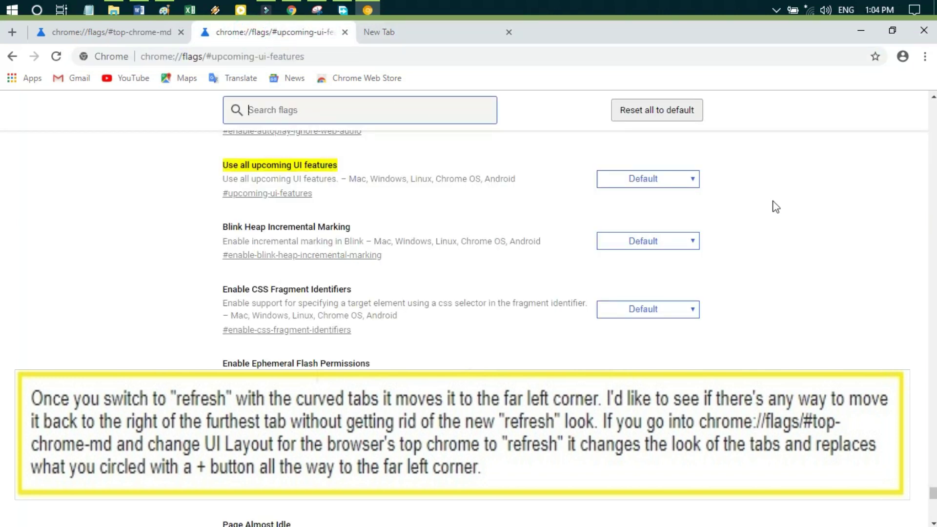
scroll(809, 228, up, 8)
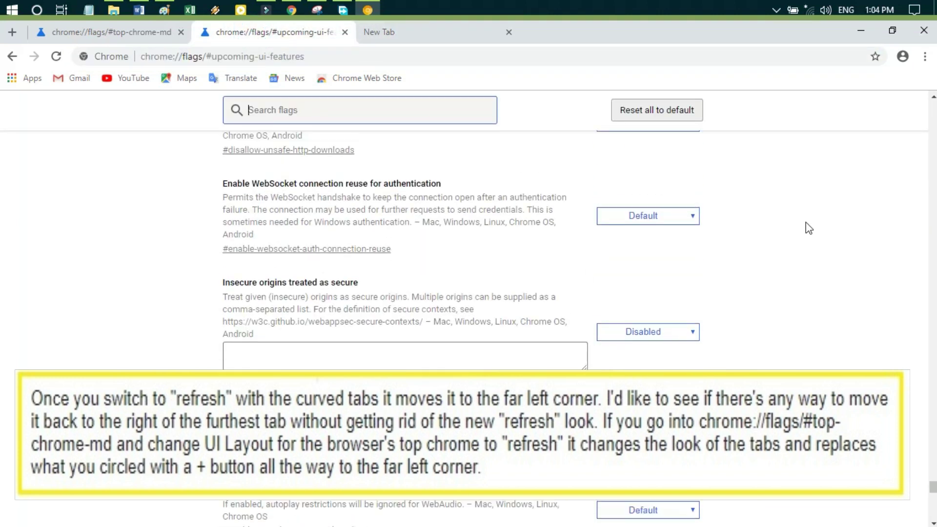
scroll(809, 228, up, 5)
click(808, 226)
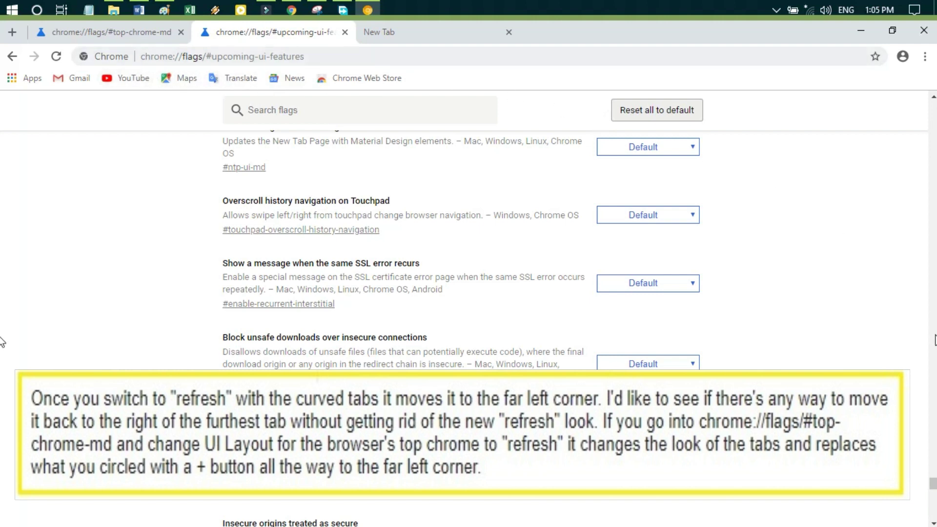
drag(933, 486, 933, 390)
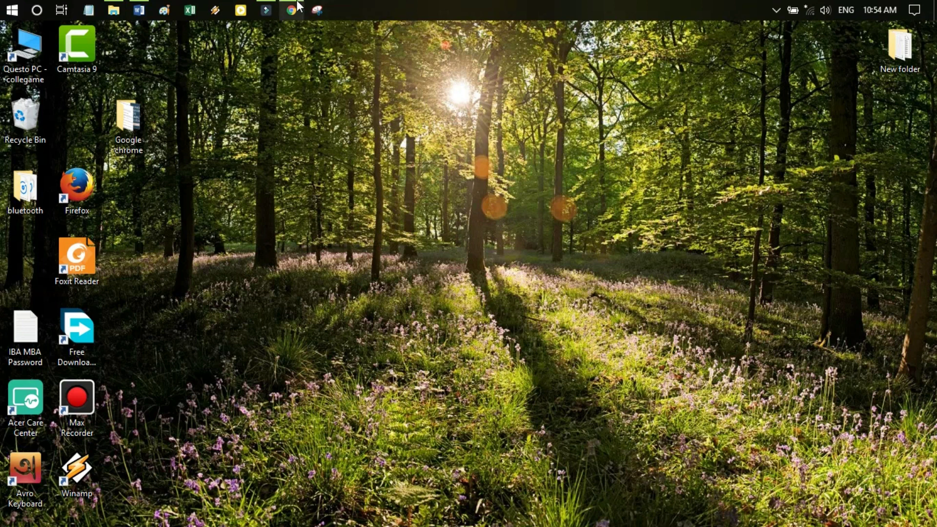
Bring back the Chrome window on the Canary page and start the Chrome Canary download
click(297, 6)
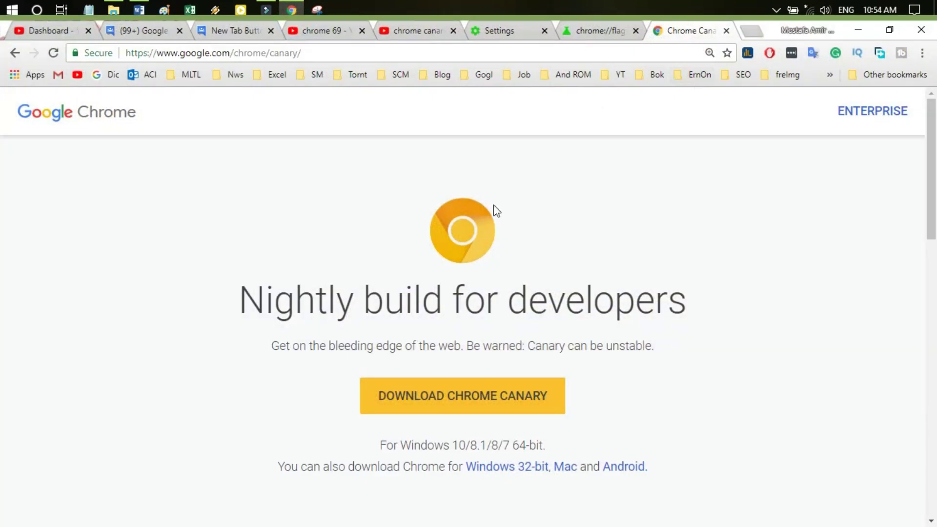
click(458, 406)
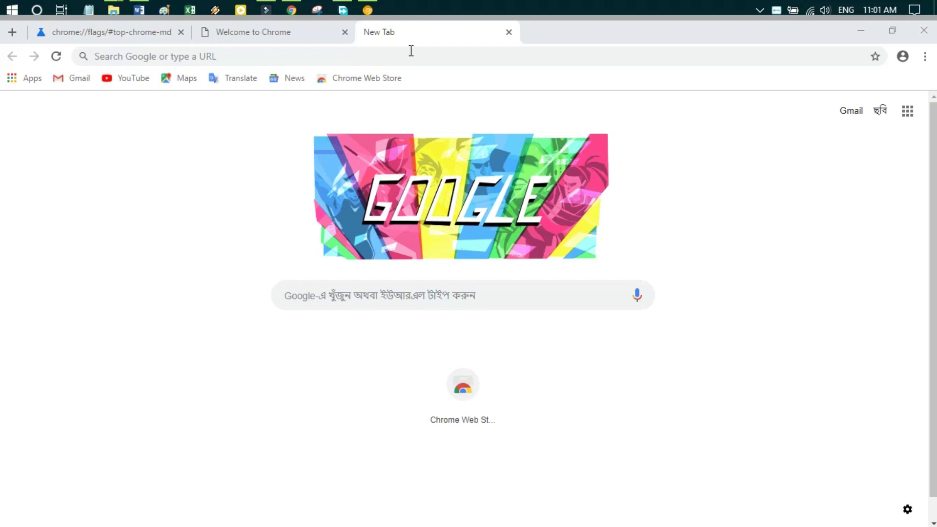
Check the old Chrome window's Canary download tab, then return to the Canary New Tab window
click(291, 9)
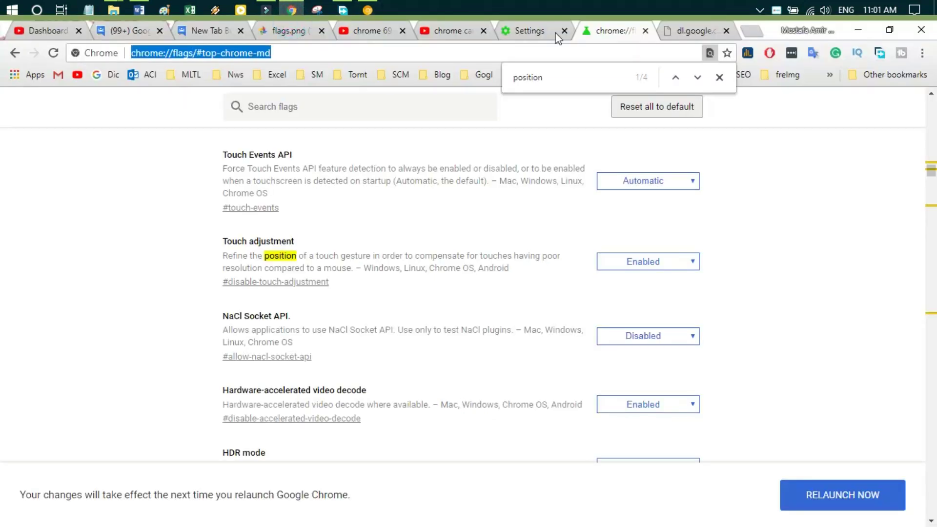
click(697, 33)
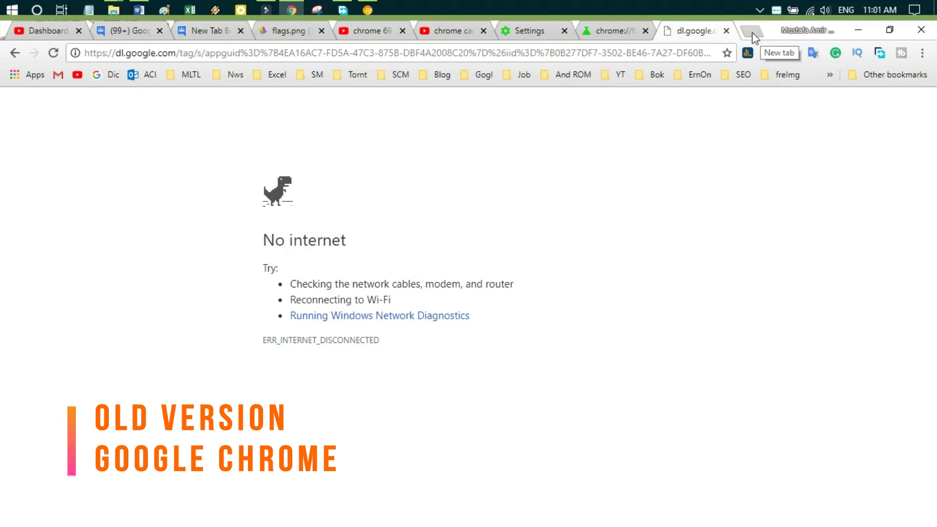
click(291, 13)
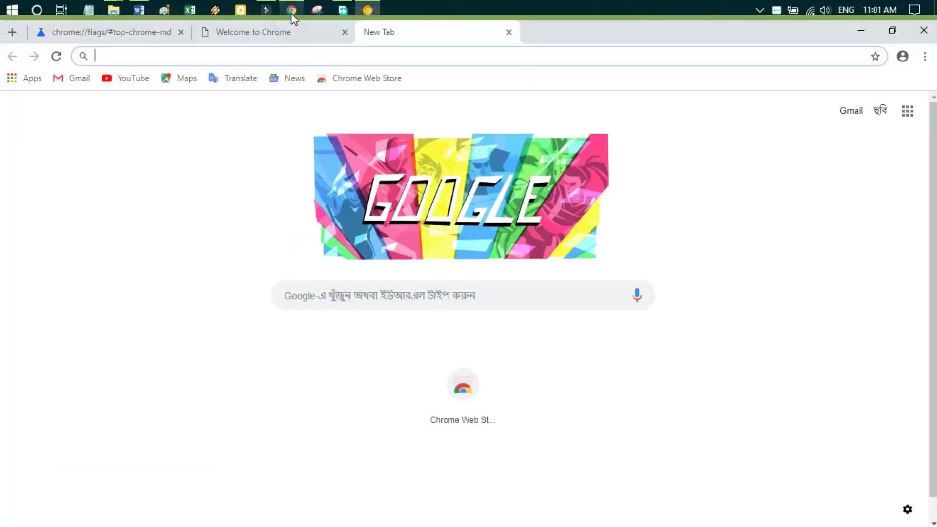
mouse_move(367, 9)
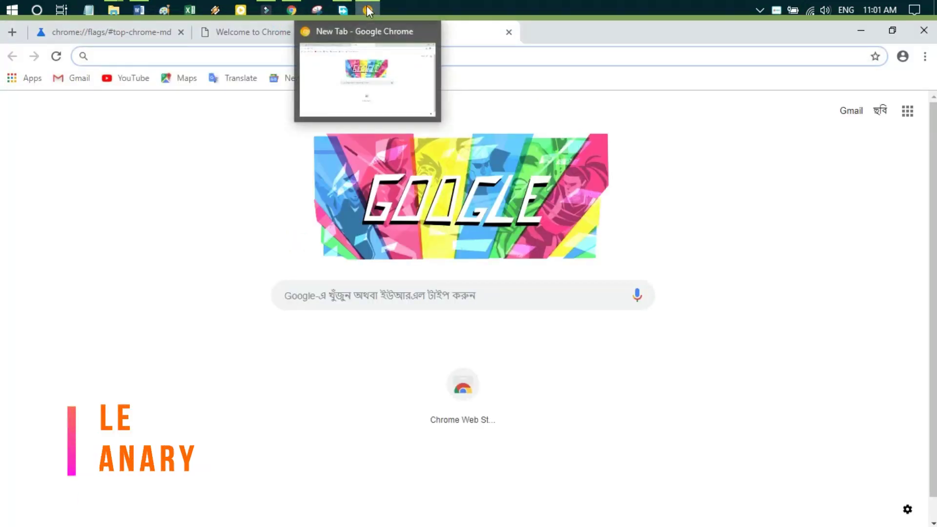
click(354, 59)
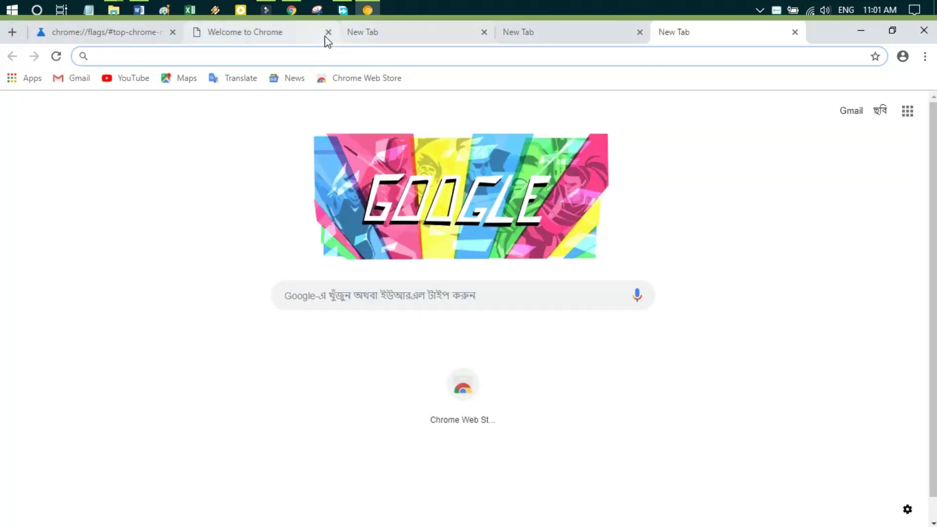
Close the Welcome to Chrome tab and the three New Tab tabs
click(332, 34)
click(329, 32)
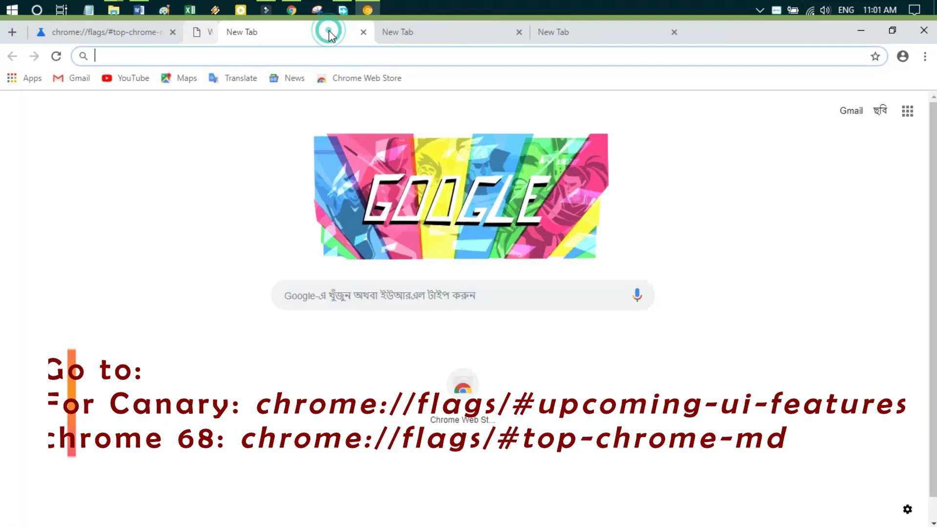
click(328, 33)
click(328, 33)
click(329, 33)
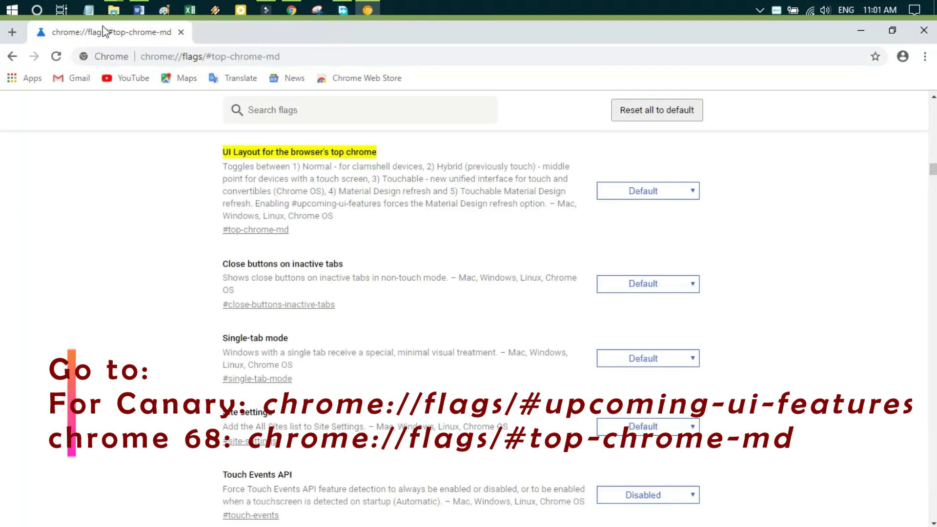
Open three fresh new tabs with the far-left + button
click(16, 34)
click(16, 34)
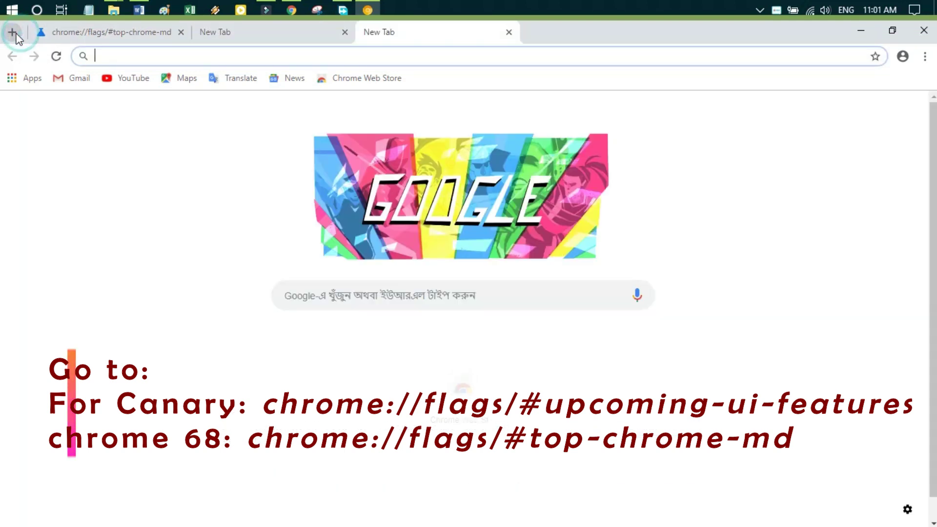
click(16, 34)
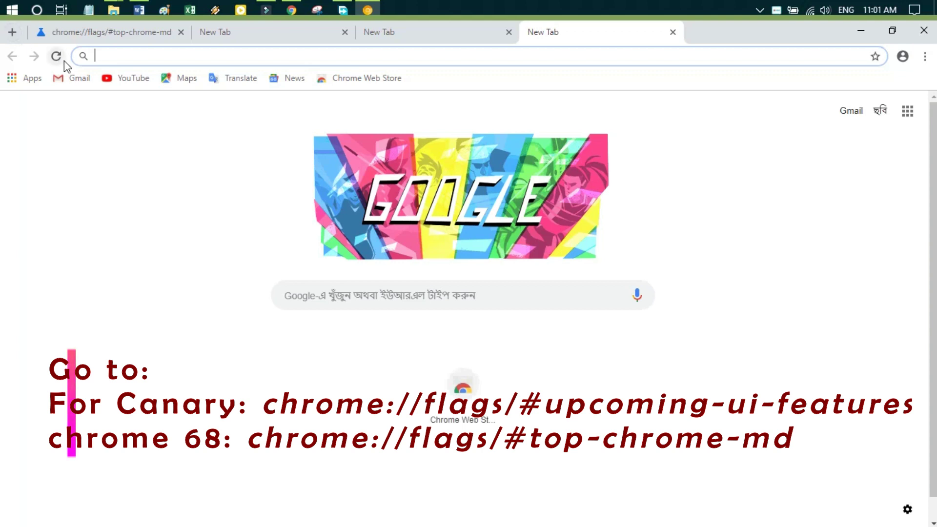
Return to the top-chrome-md flags page and select its address
click(119, 43)
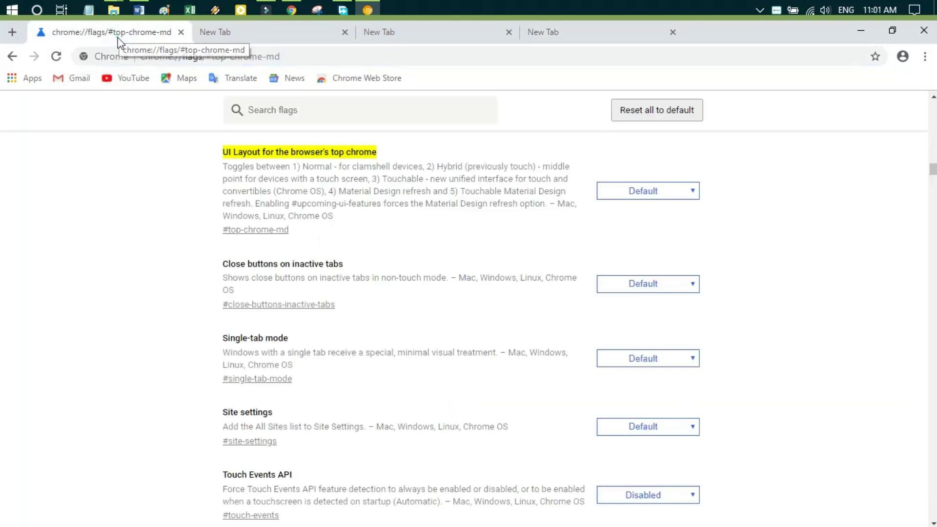
click(296, 55)
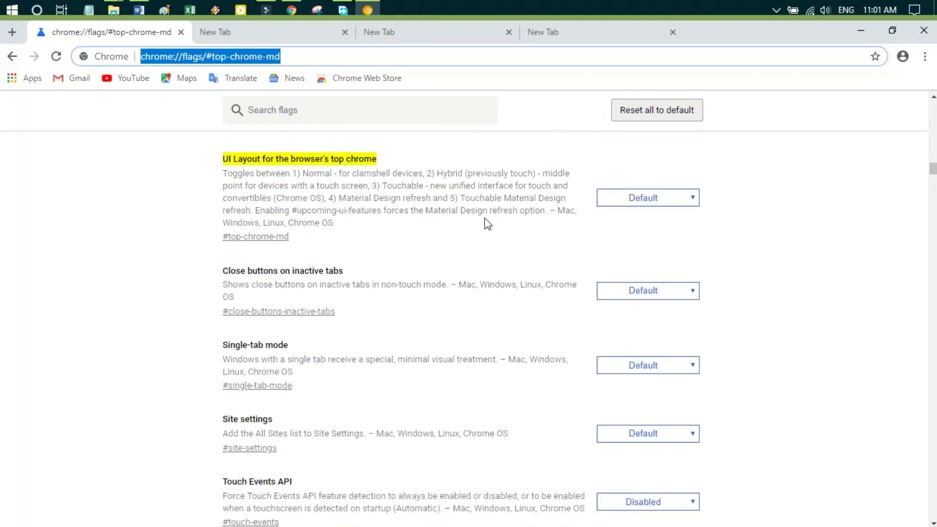
scroll(432, 262, down, 1)
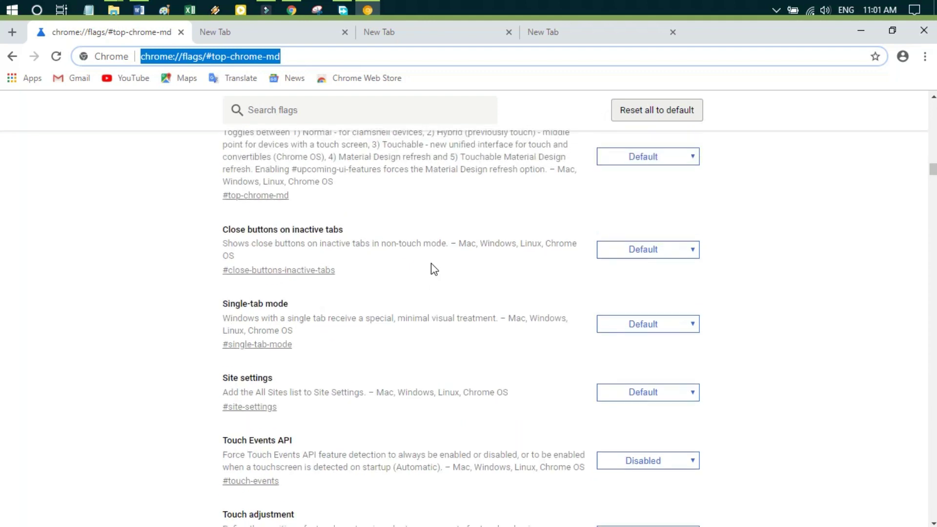
scroll(431, 262, up, 3)
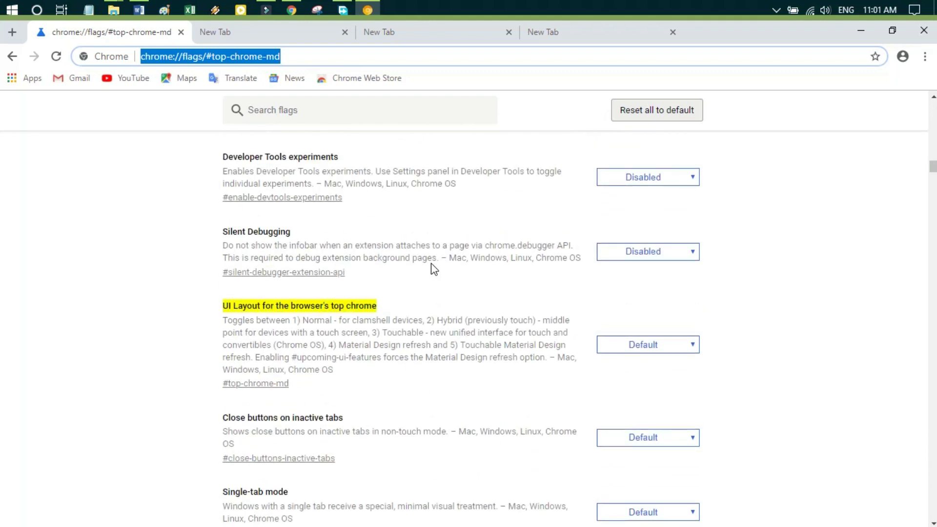
Find 'new' on the flags page, set New tab button position to After tabs, and relaunch
key(ctrl+f)
text(new)
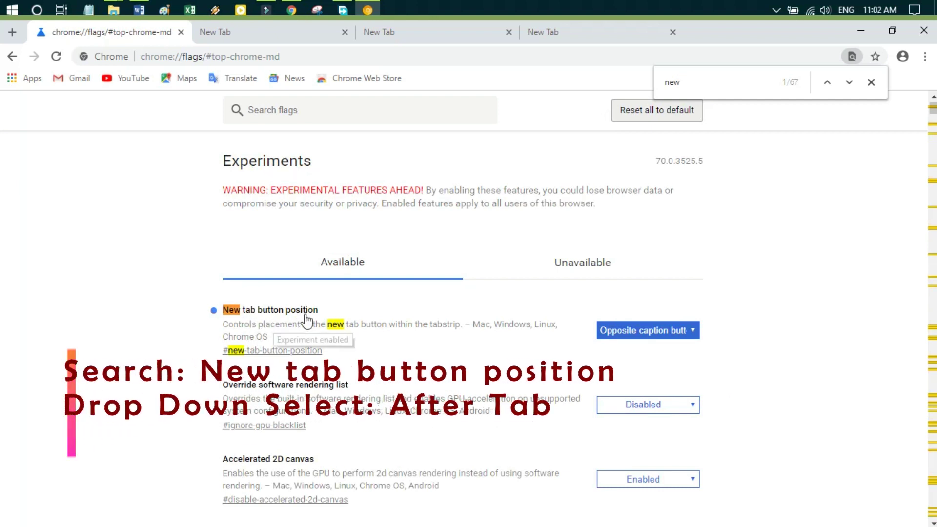
click(693, 334)
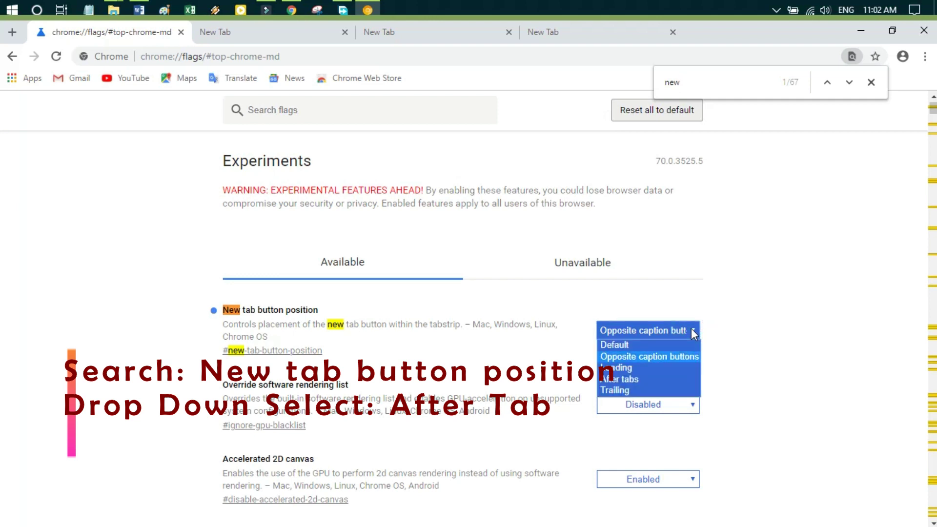
click(654, 382)
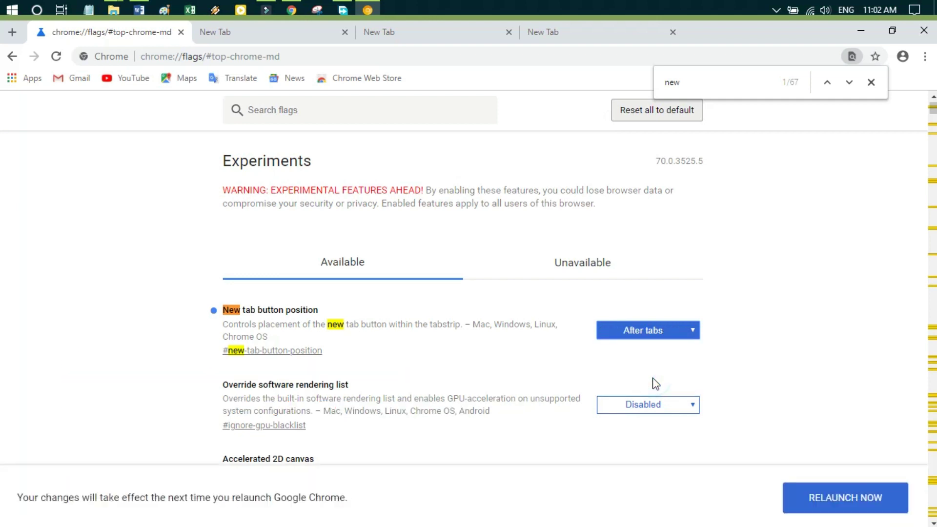
click(850, 495)
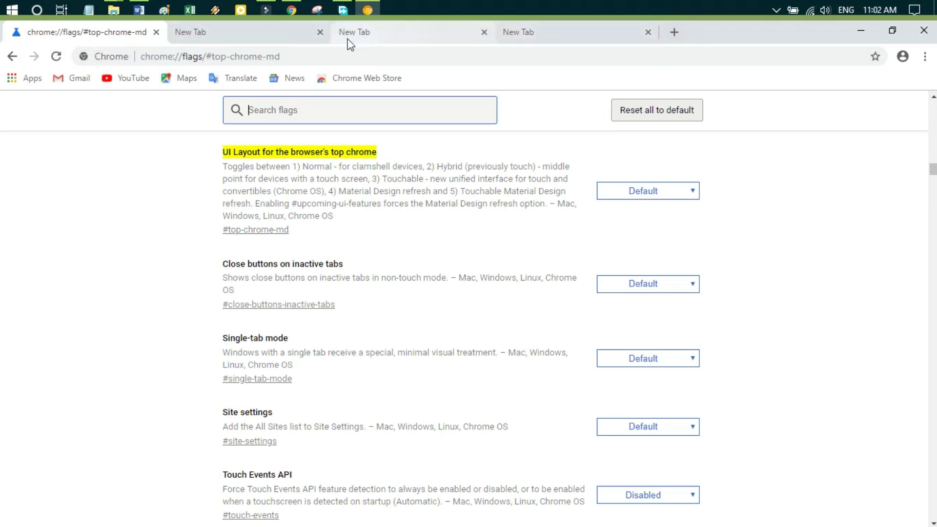
Close both New Tab tabs, then open three new tabs using the + now after the last tab
click(320, 32)
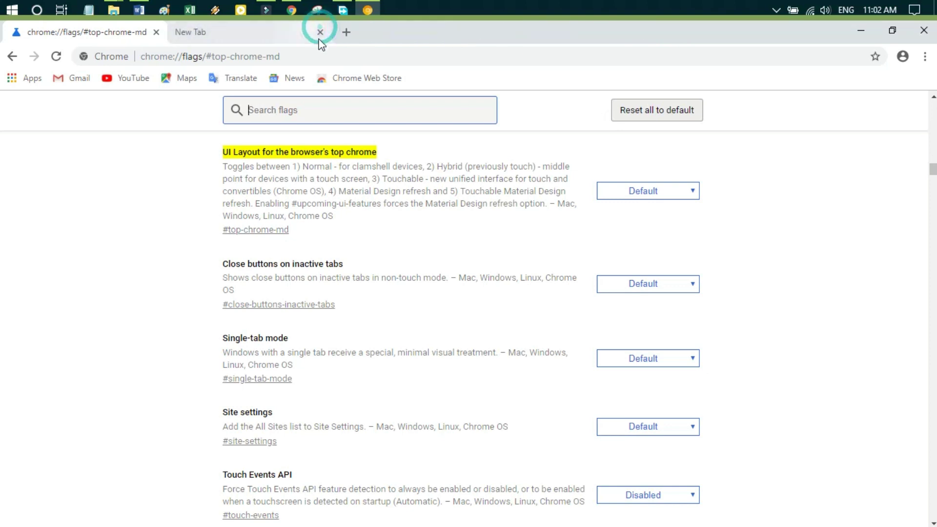
click(320, 32)
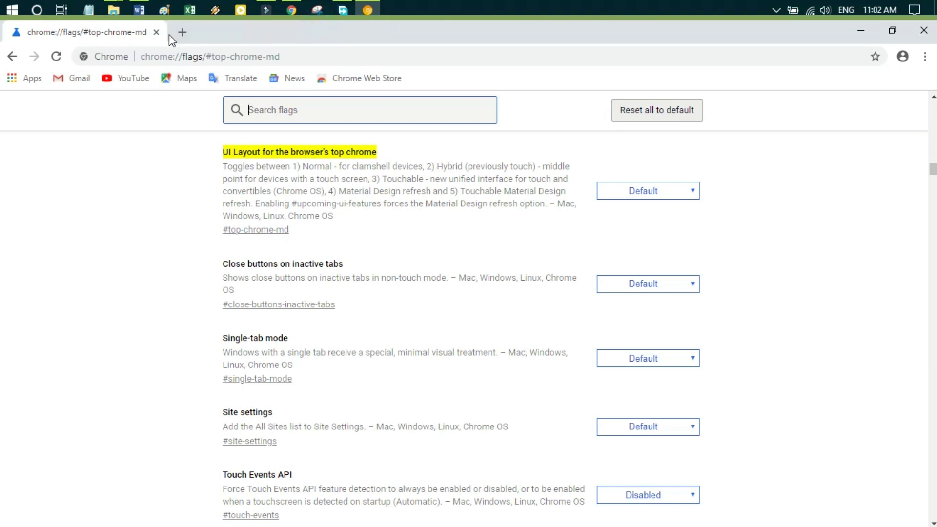
click(183, 33)
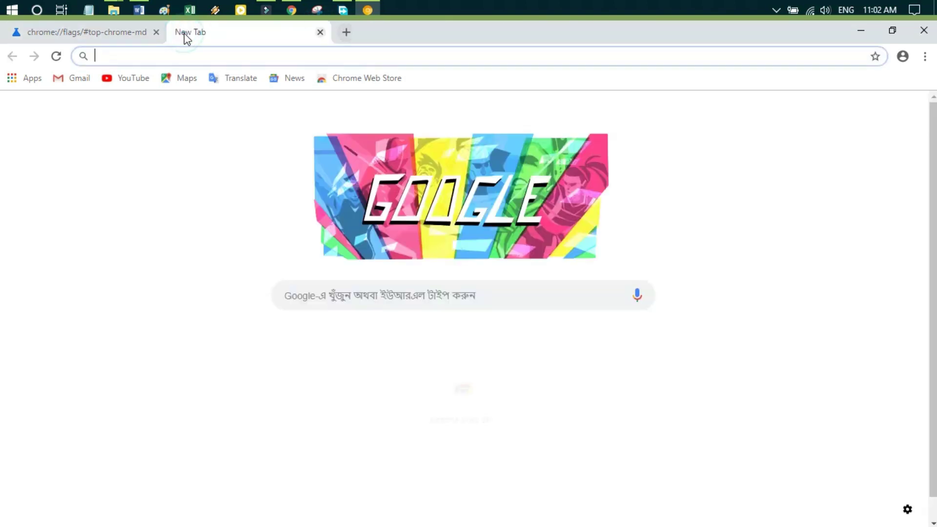
click(352, 35)
click(505, 34)
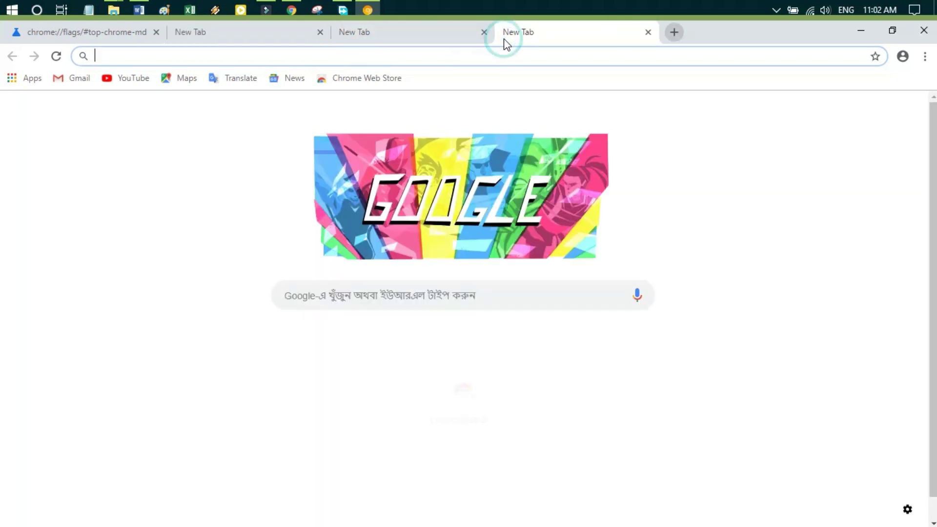